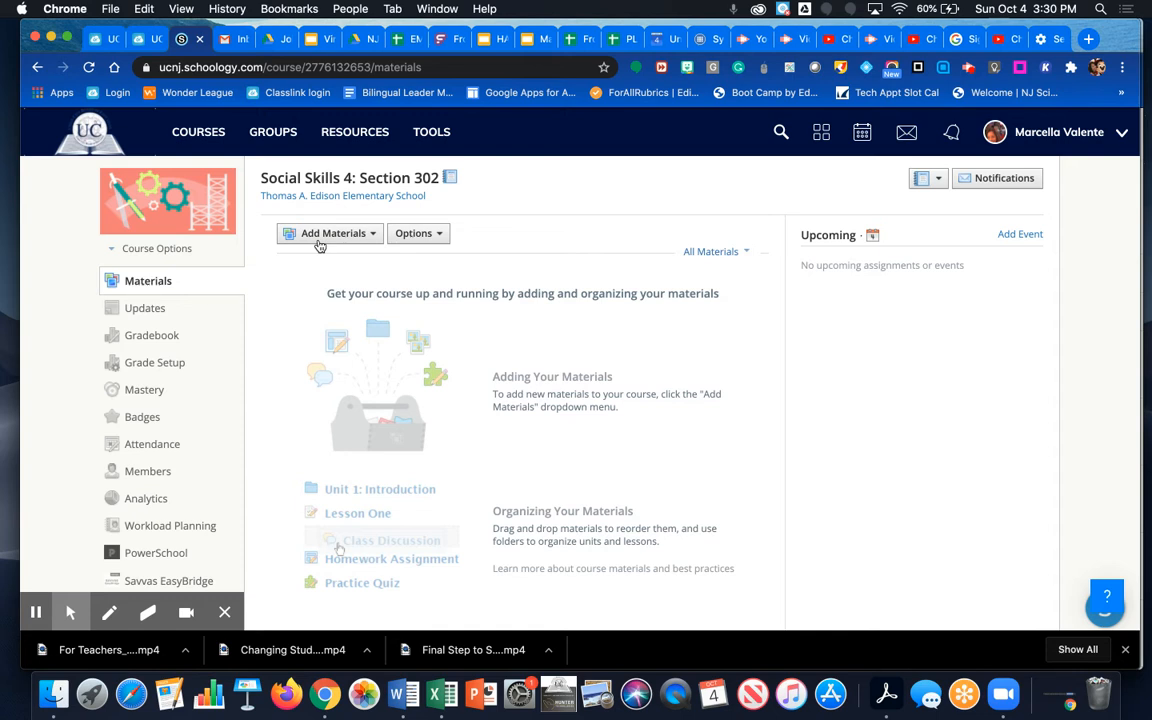
Step: Start a new assignment in the course materials and turn on individual assigning in its options
click(371, 238)
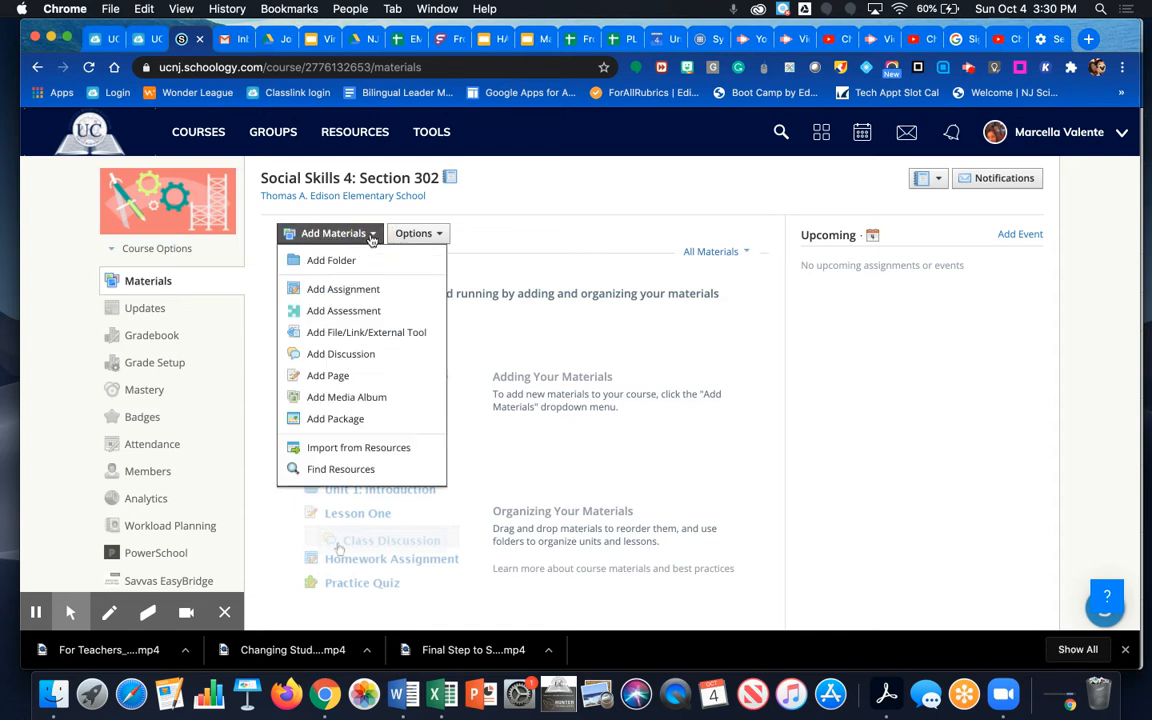
click(367, 294)
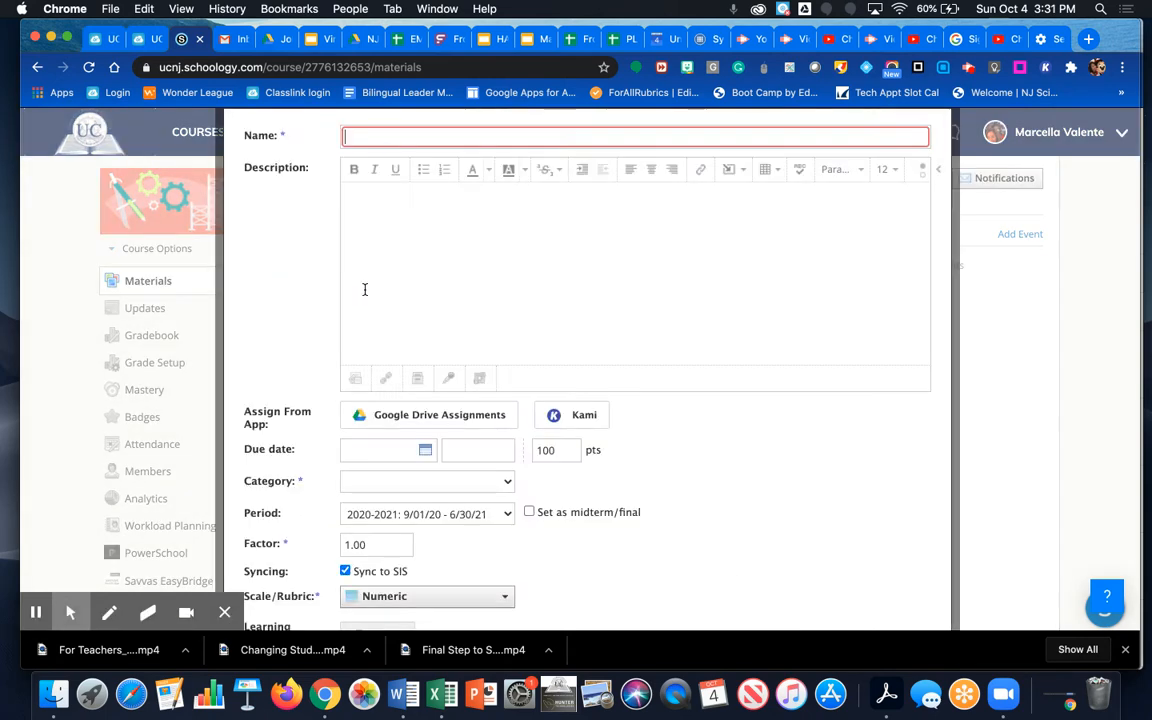
scroll(635, 303, down, 5)
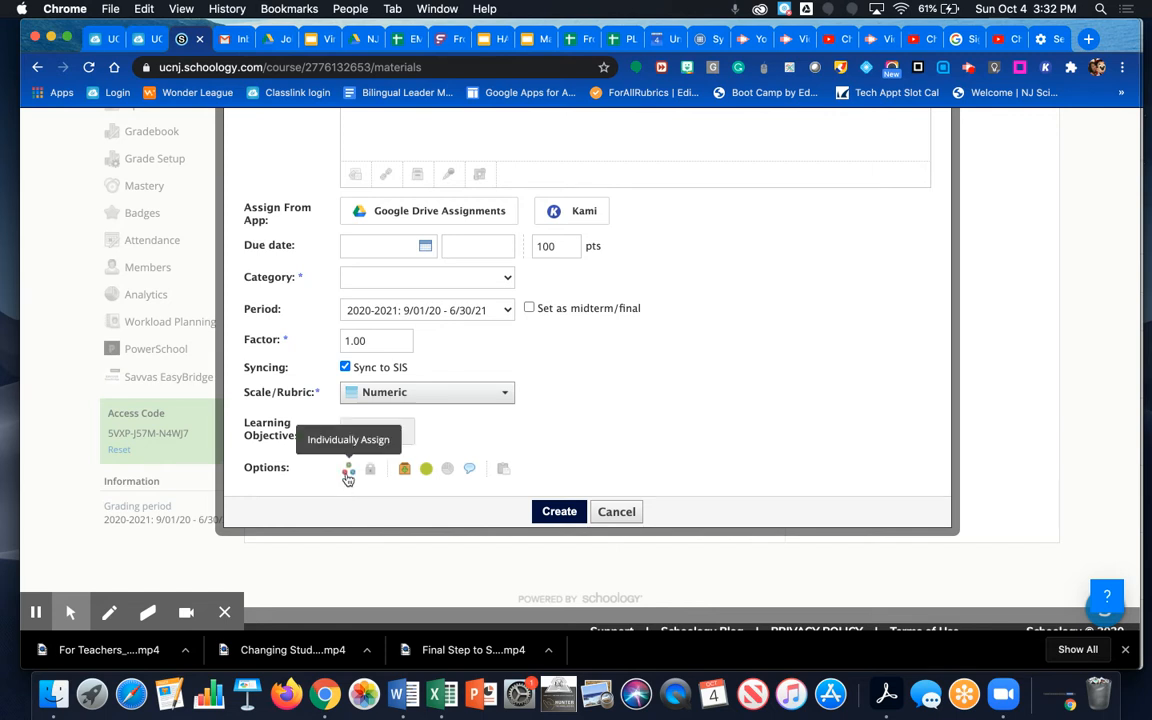
click(347, 474)
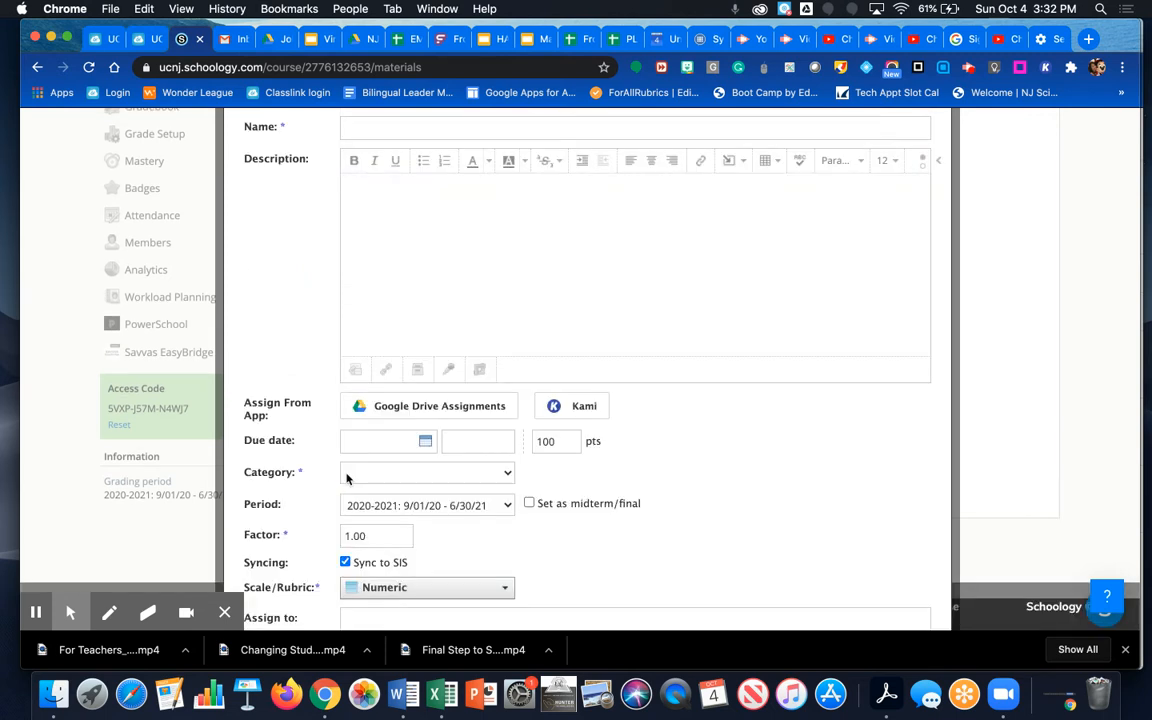
scroll(442, 455, down, 3)
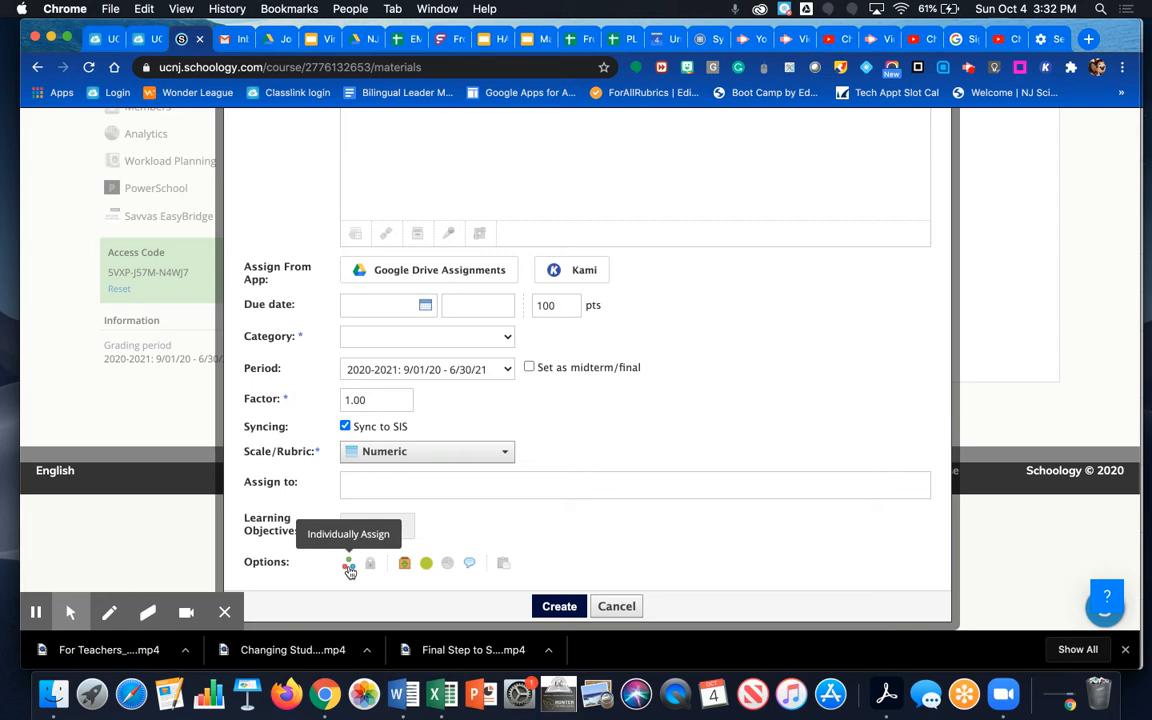
Step: Assign the new assignment to two individual students found through the member name suggestions
click(362, 486)
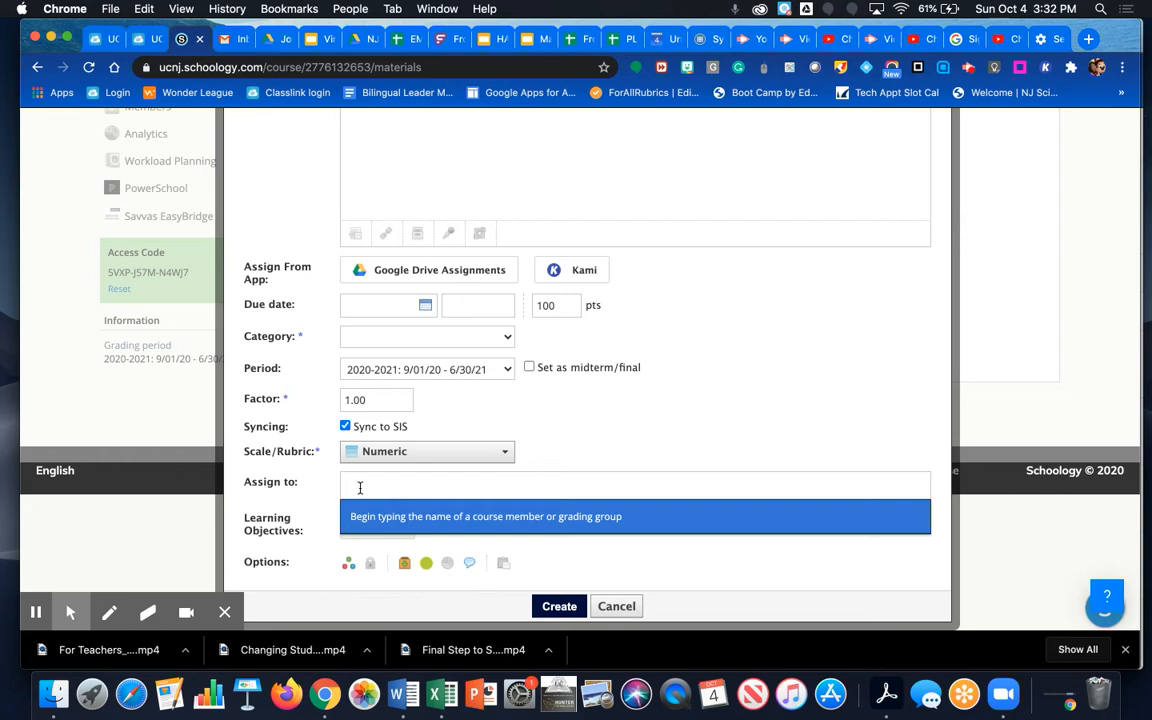
text(d)
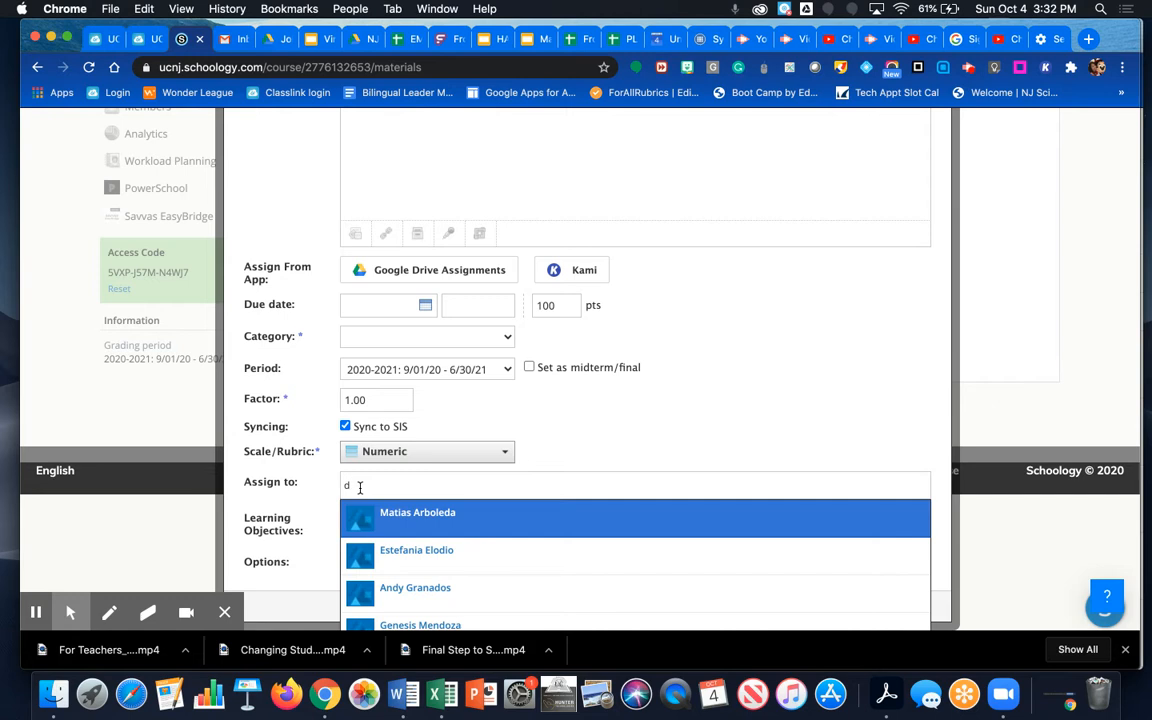
scroll(442, 527, down, 3)
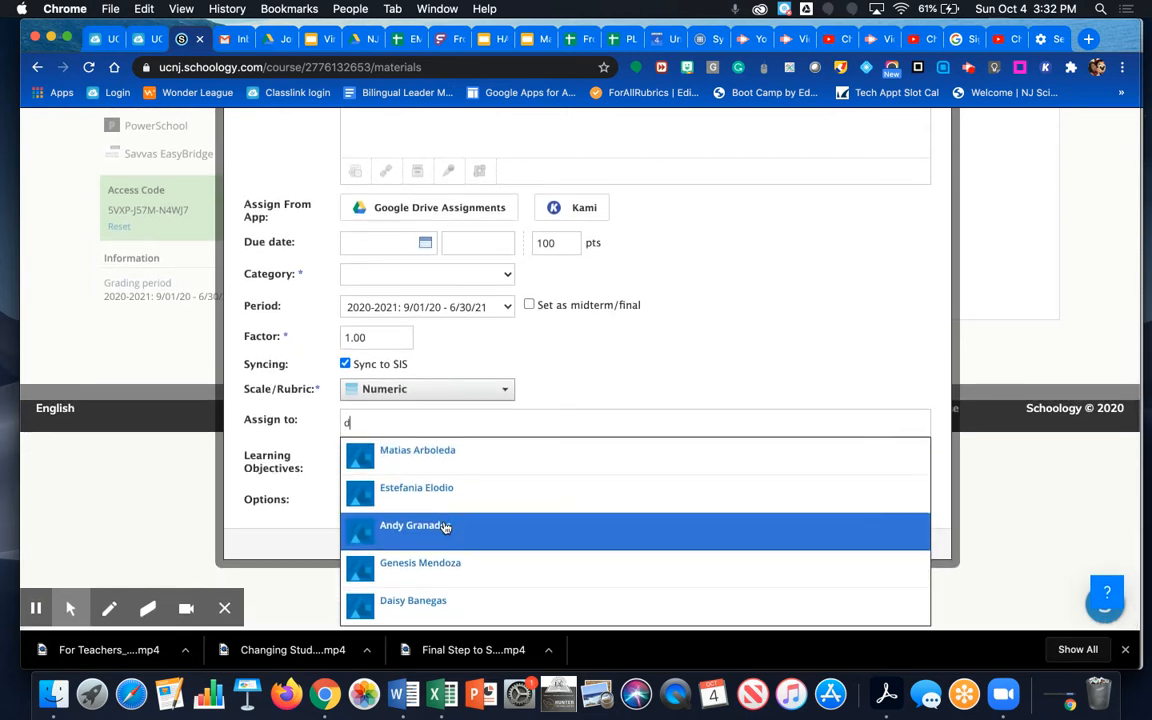
click(425, 488)
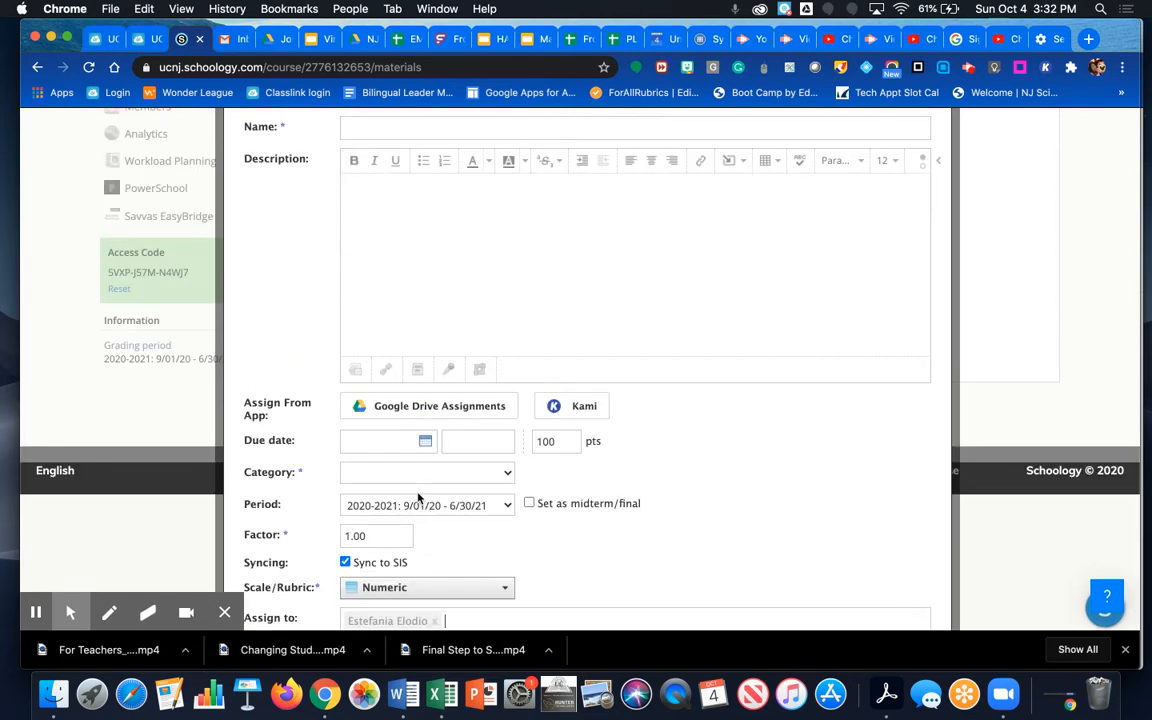
scroll(520, 490, down, 3)
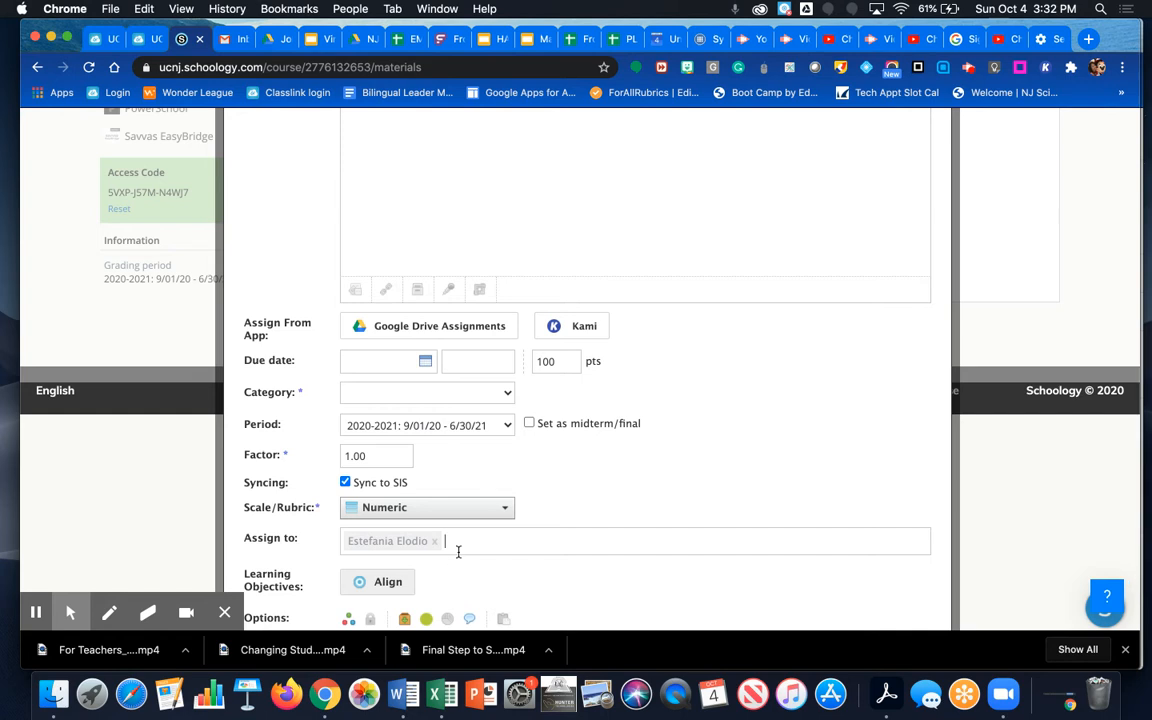
text(h)
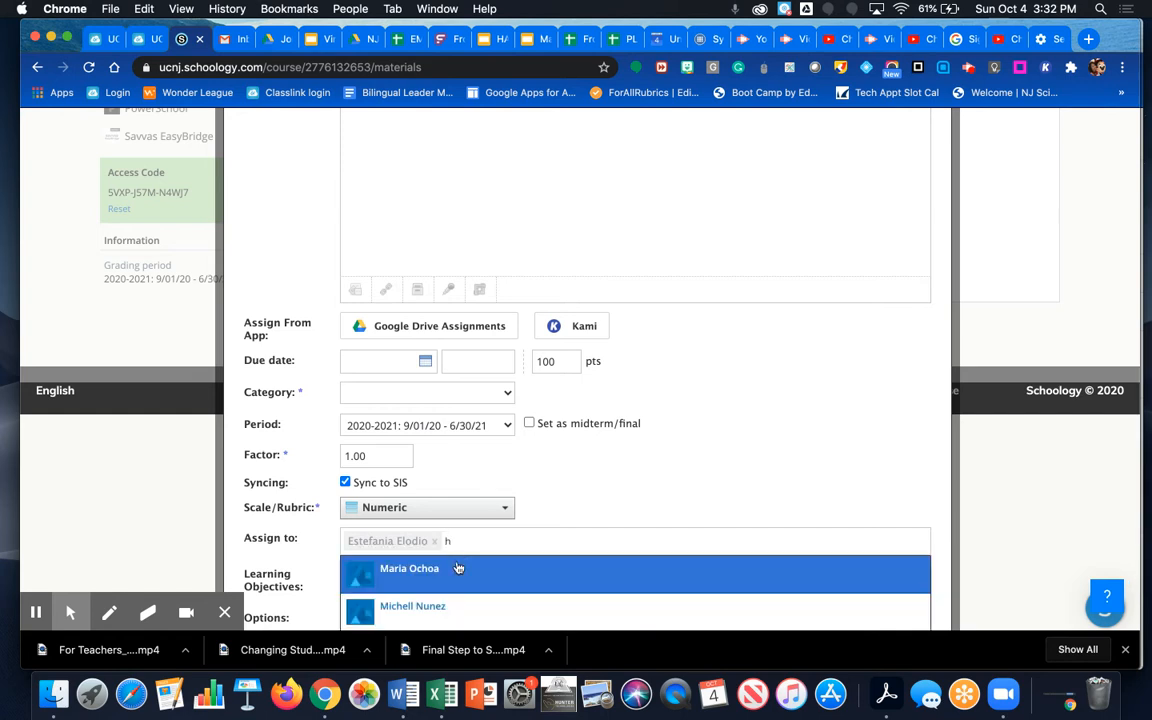
click(432, 607)
Step: Display the assignment's locking setting and read its help explanation
scroll(460, 555, down, 3)
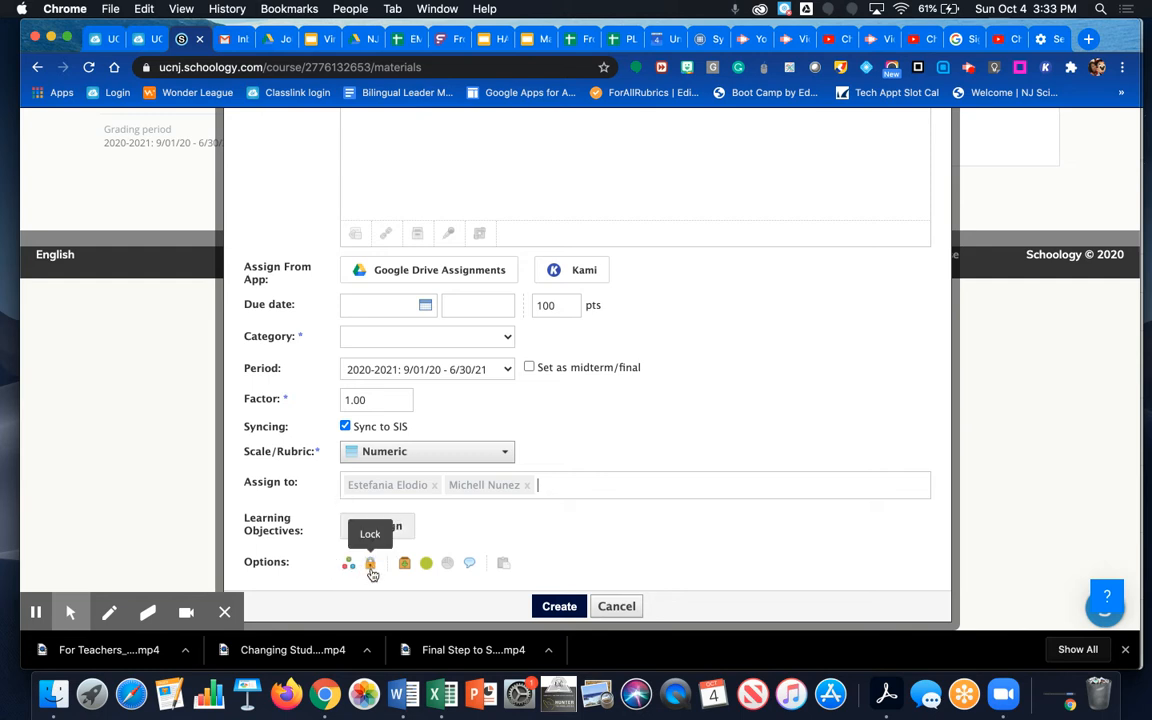
scroll(372, 569, up, 3)
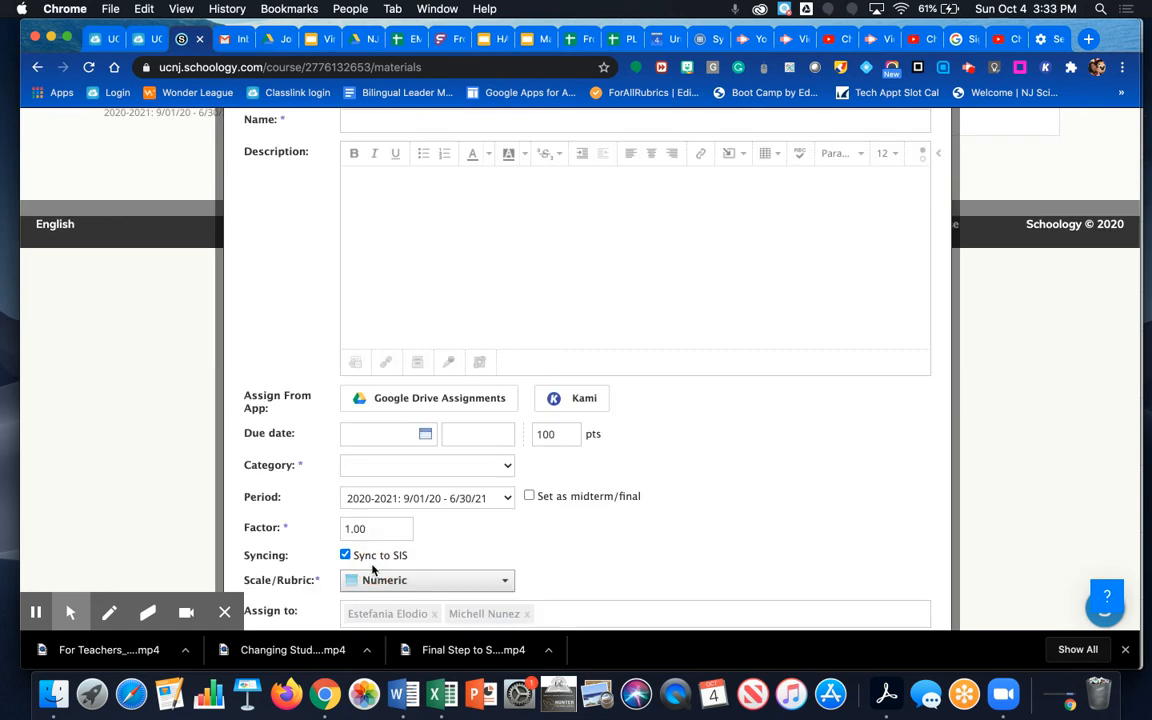
scroll(411, 466, down, 3)
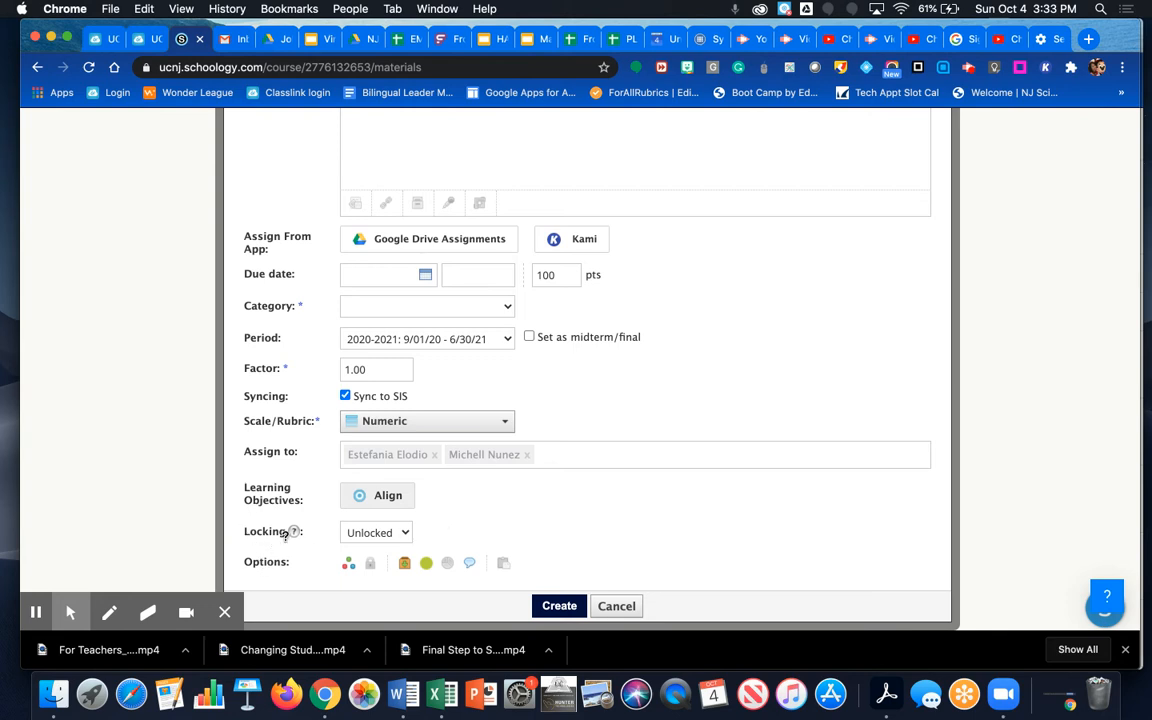
mouse_move(294, 531)
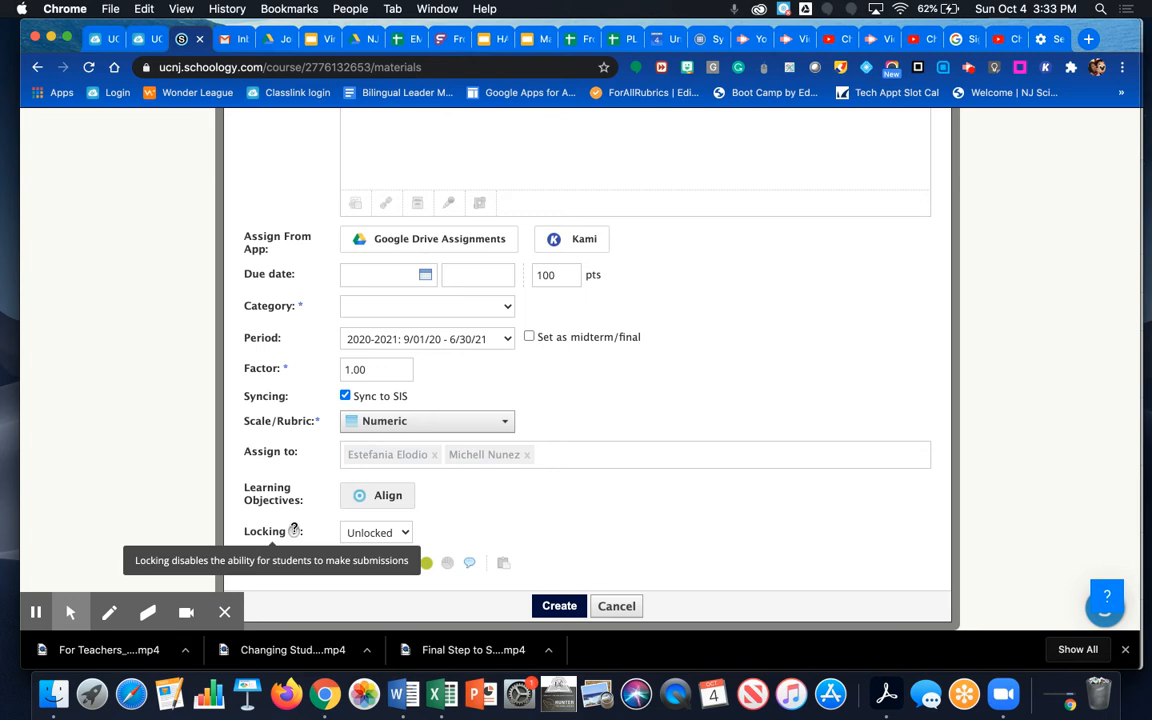
Step: Try the "Lock on ..." option for the assignment, and return its locking to Unlocked
click(405, 536)
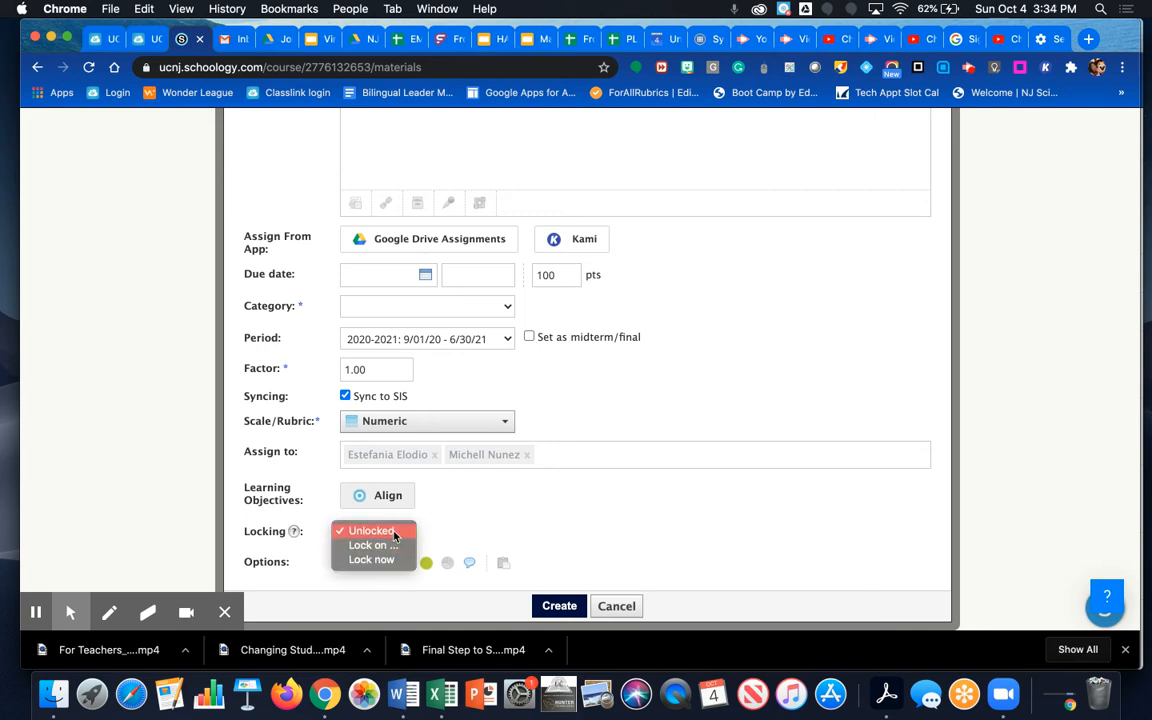
click(395, 537)
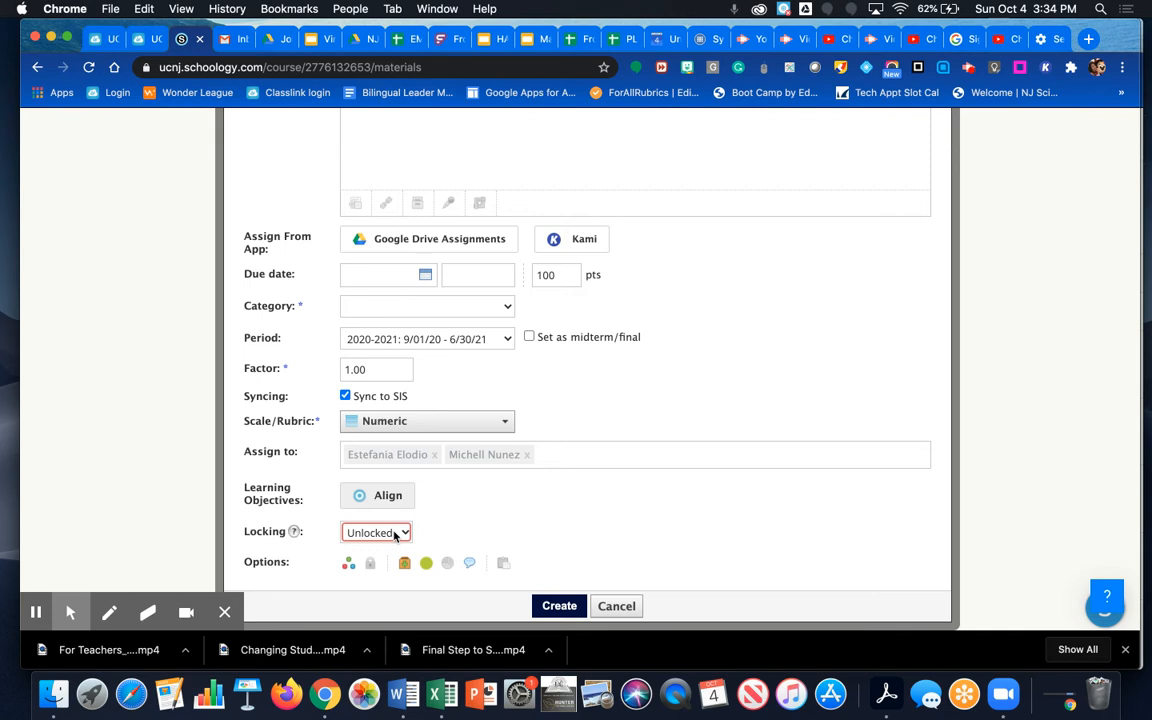
click(395, 537)
click(395, 546)
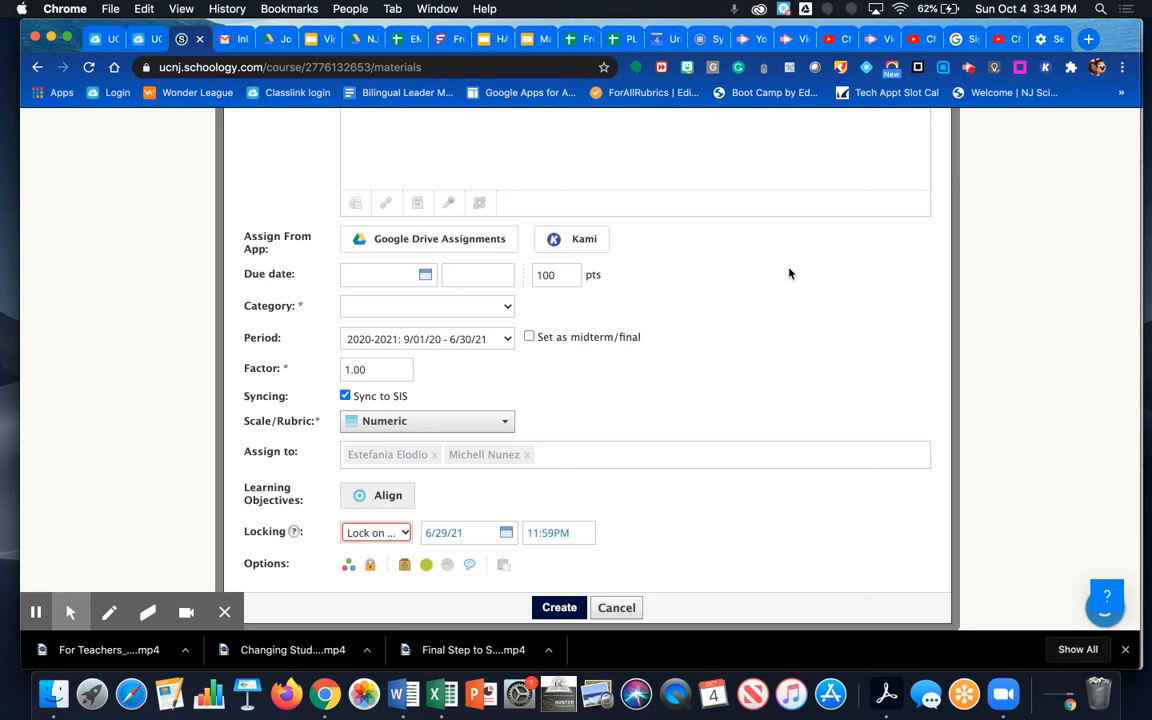
click(399, 536)
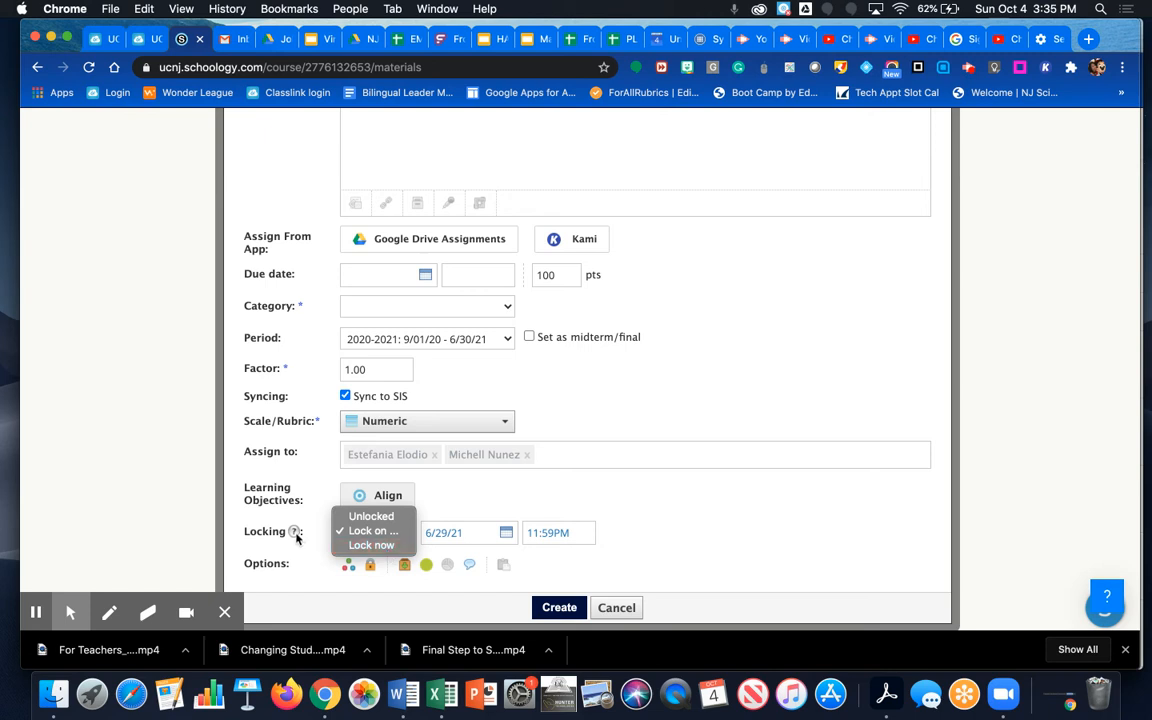
click(366, 516)
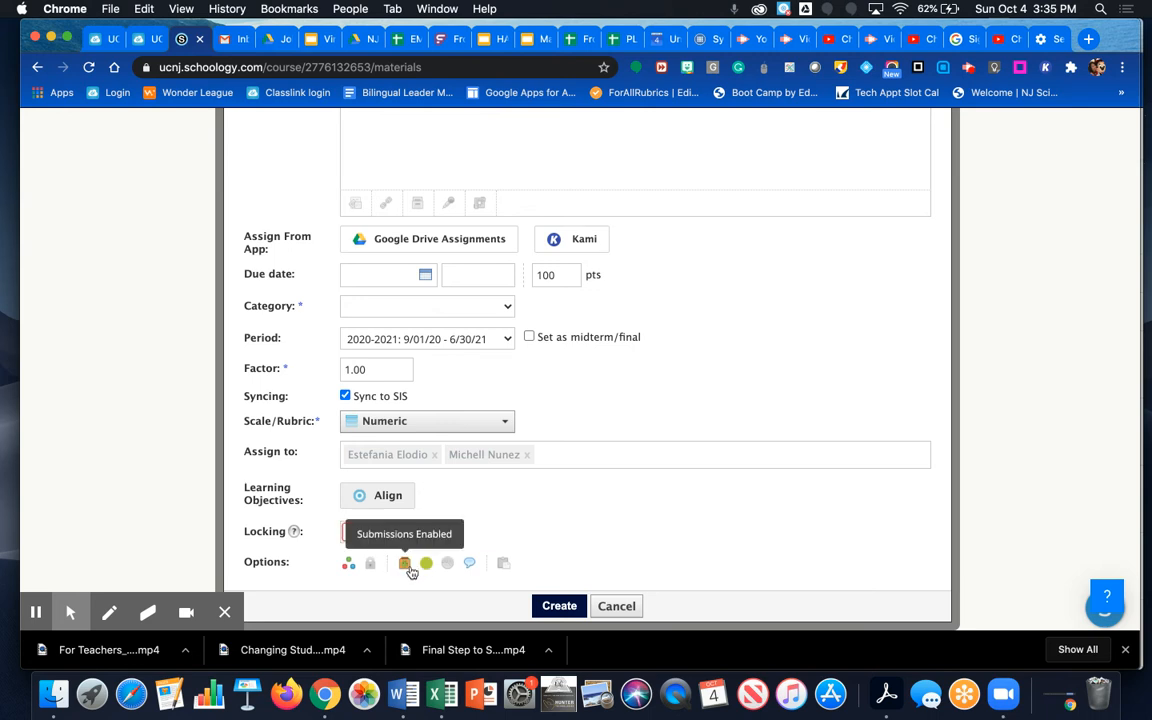
Step: Disable submissions for the assignment, and switch its publishing to students off and back on
scroll(407, 567, up, 3)
scroll(407, 567, down, 3)
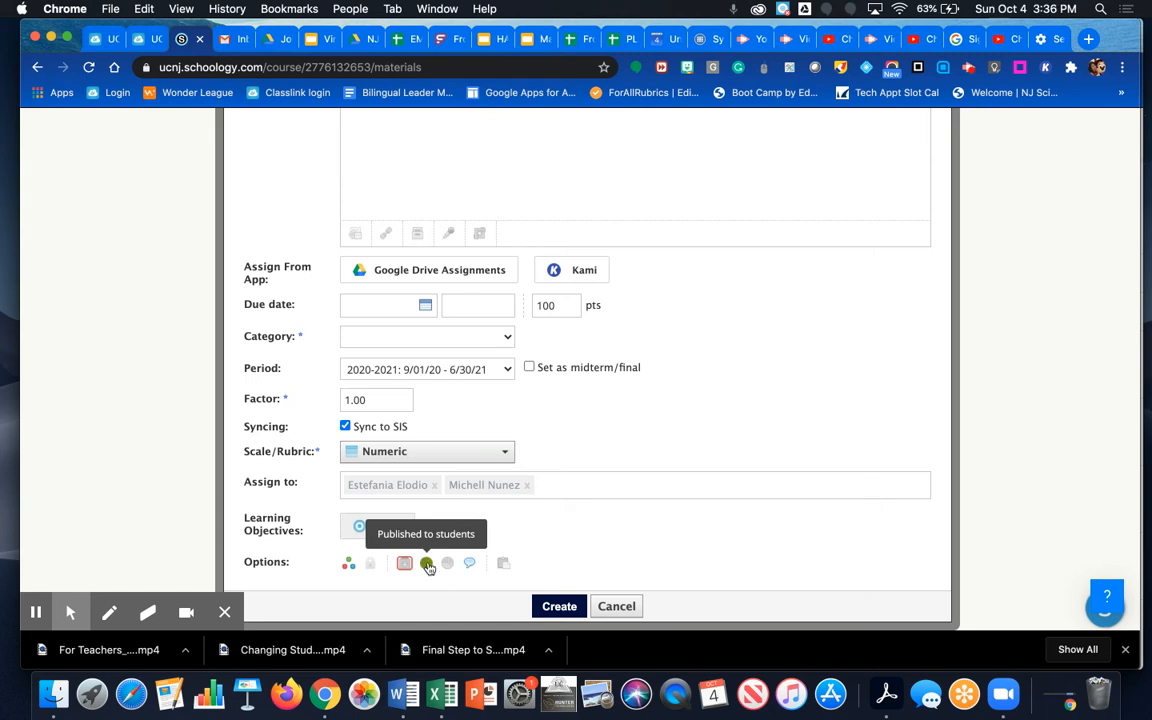
click(427, 565)
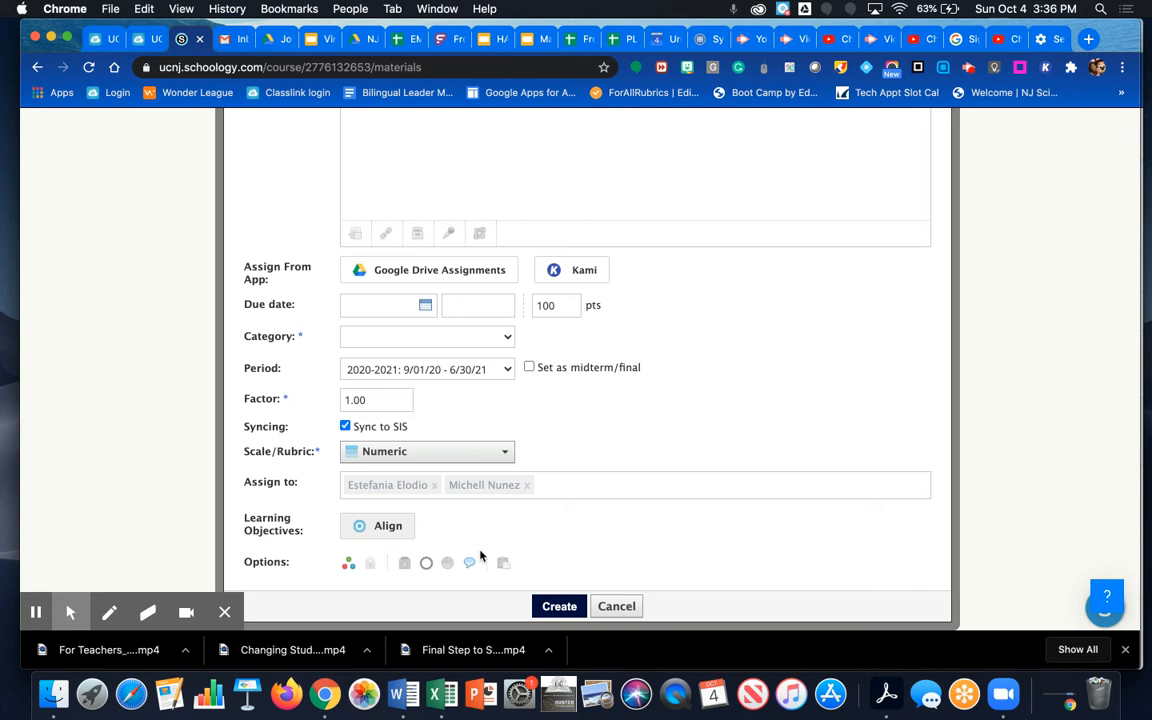
click(426, 565)
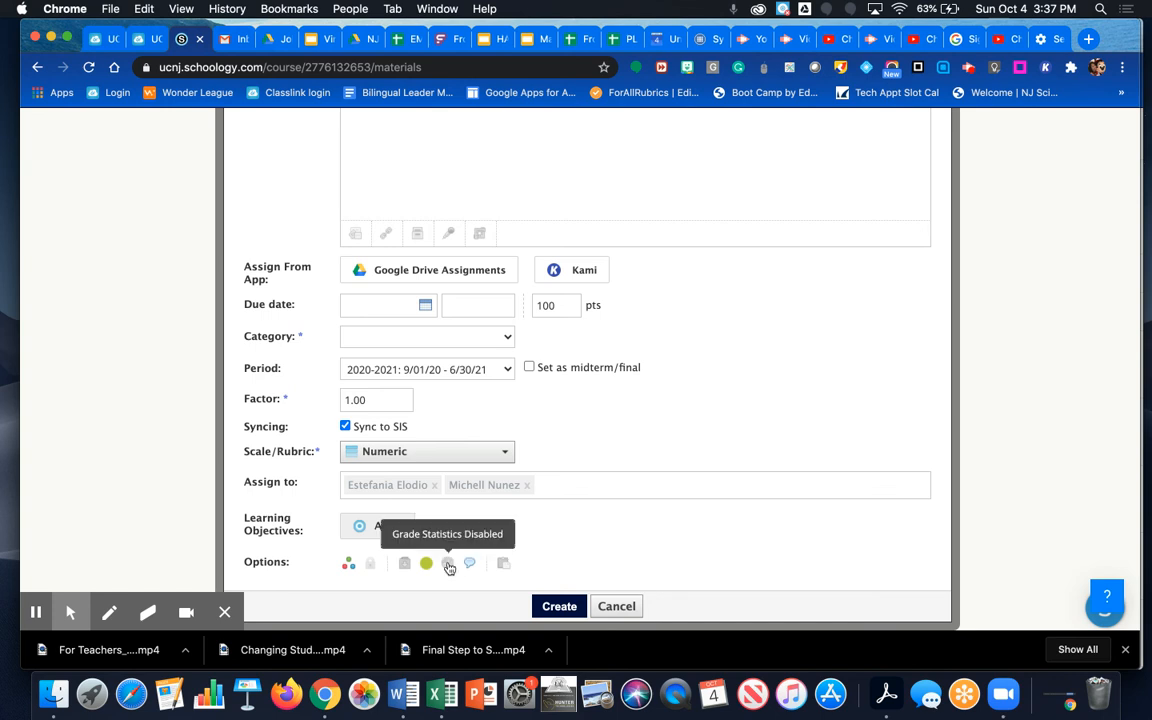
Step: Enable grade statistics for the assignment, and look through the courses it can be copied to
click(448, 564)
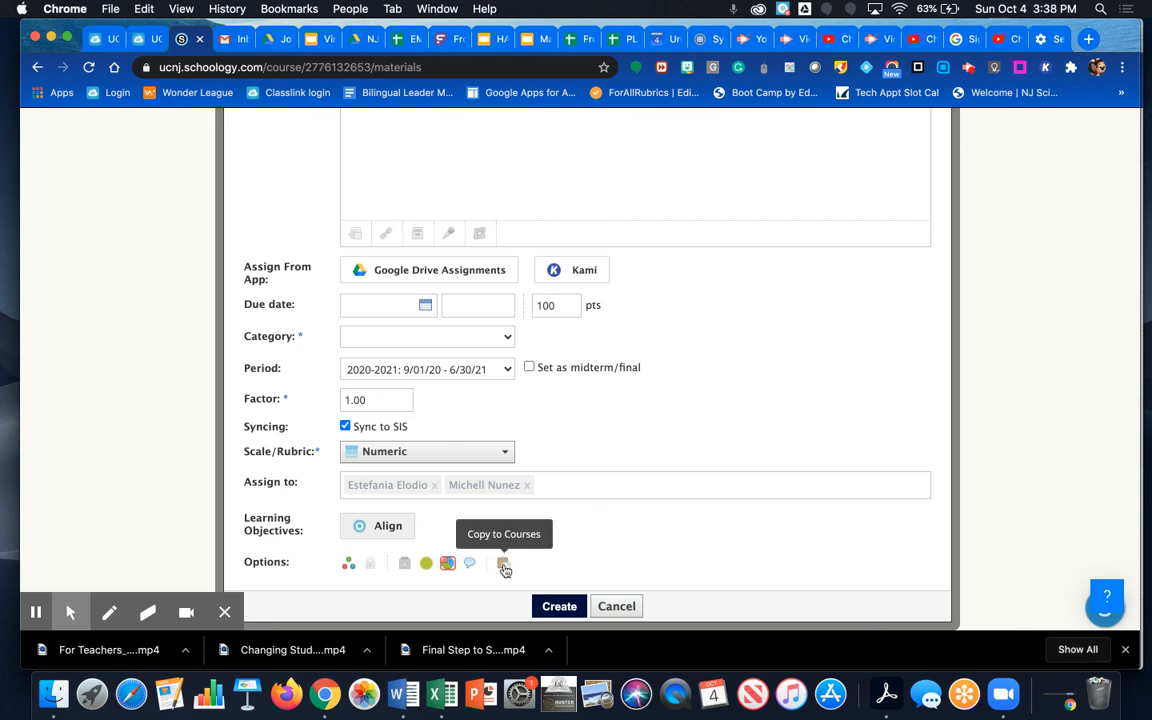
click(504, 565)
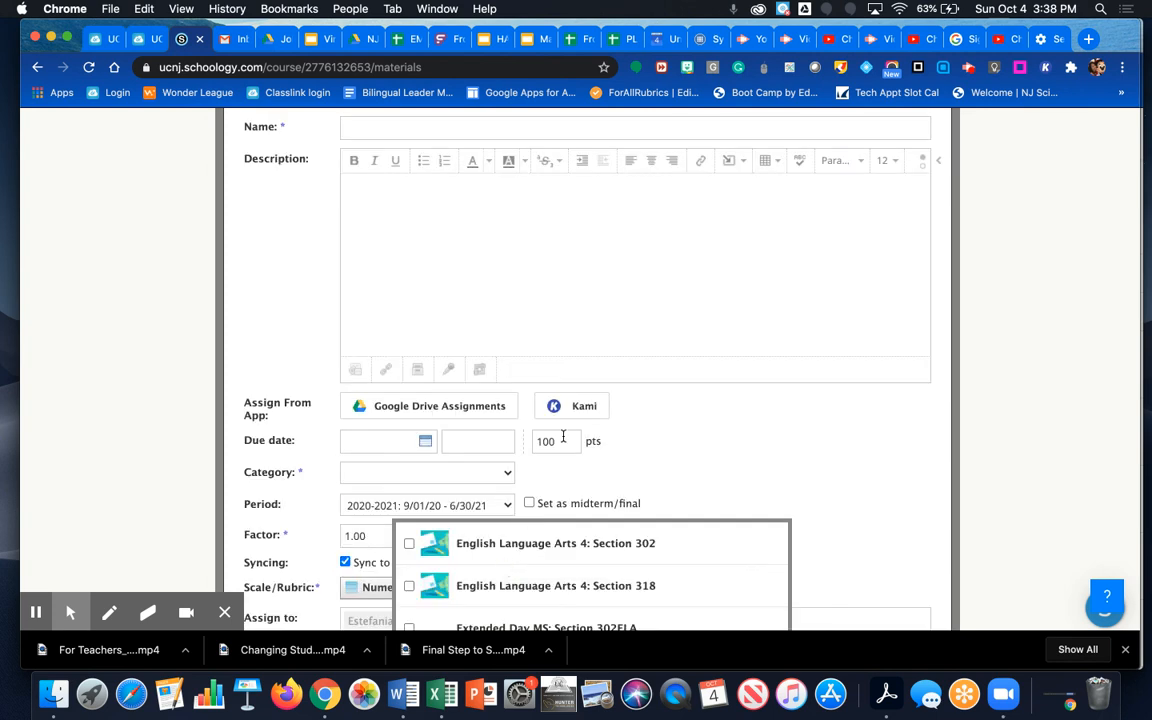
scroll(582, 515, down, 1)
scroll(582, 515, down, 2)
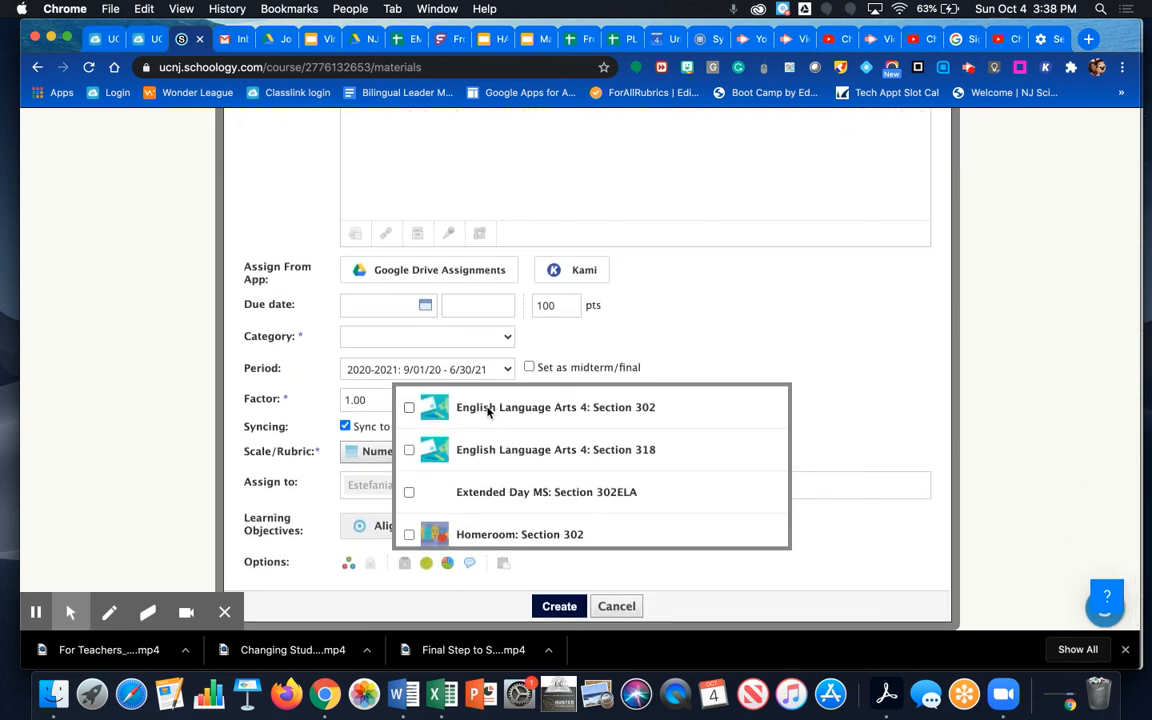
scroll(463, 442, down, 4)
scroll(466, 437, down, 4)
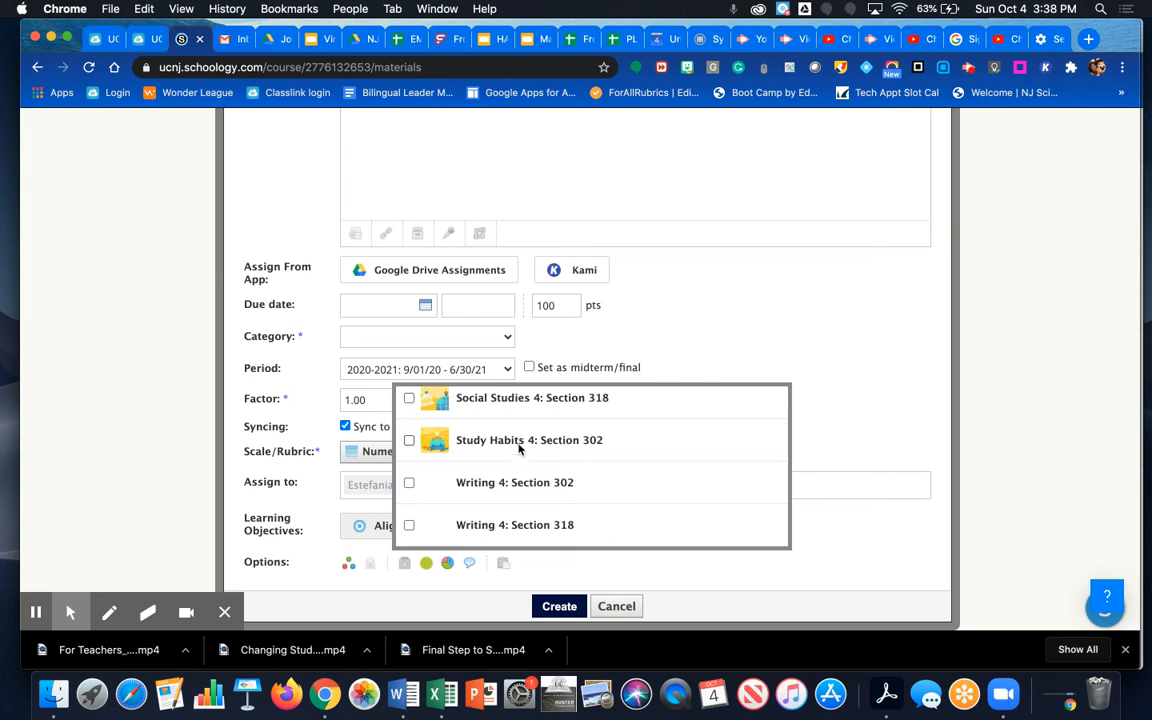
click(752, 348)
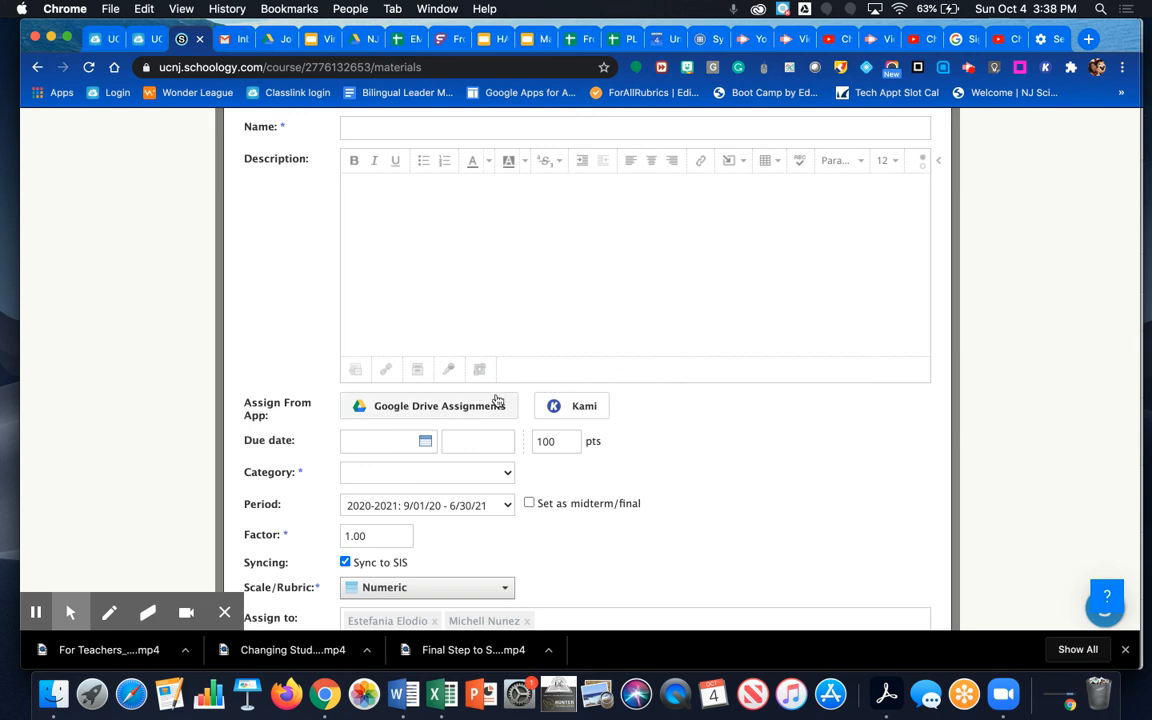
Step: Reopen the assignment's copy-to-courses list and review the course sections at its end
scroll(531, 484, down, 3)
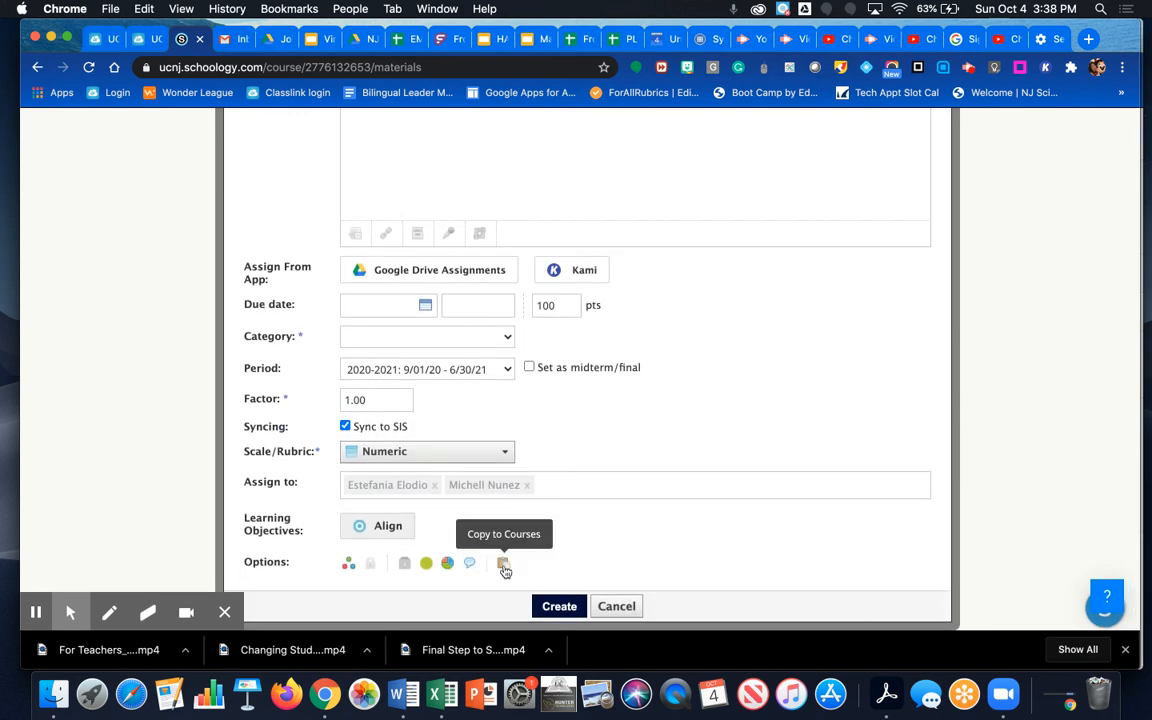
click(504, 565)
scroll(582, 565, down, 2)
scroll(582, 565, down, 1)
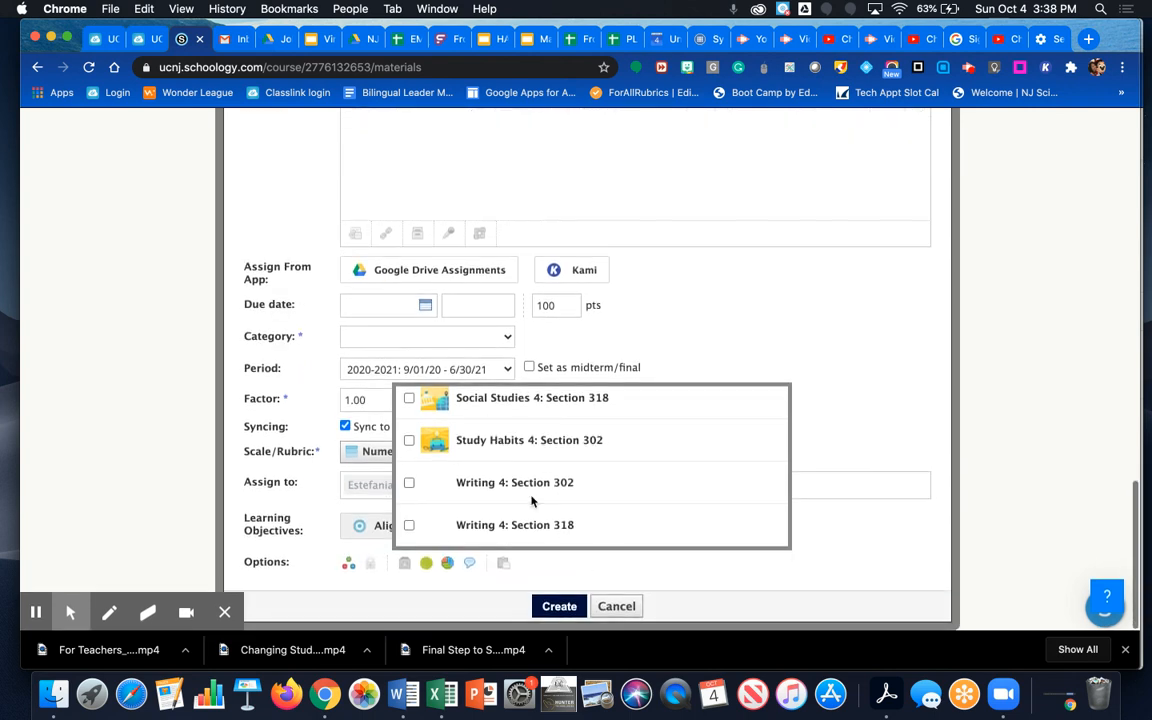